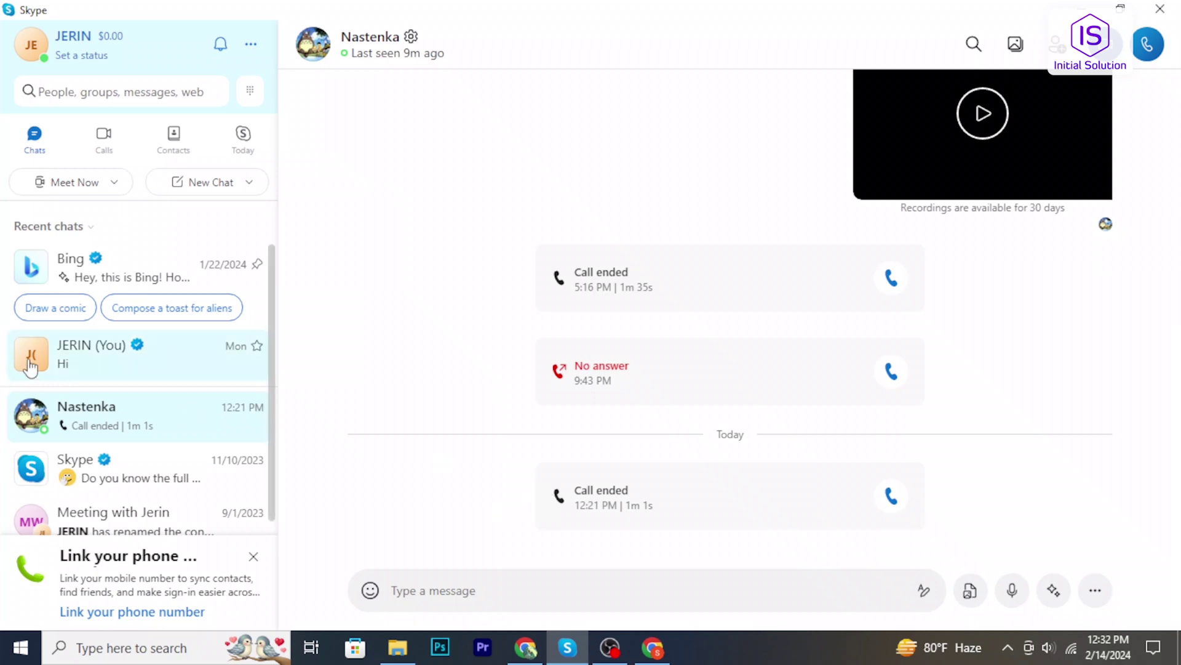
Look through the self chat and the Bing chat, then view the Today news feed
click(107, 375)
click(88, 279)
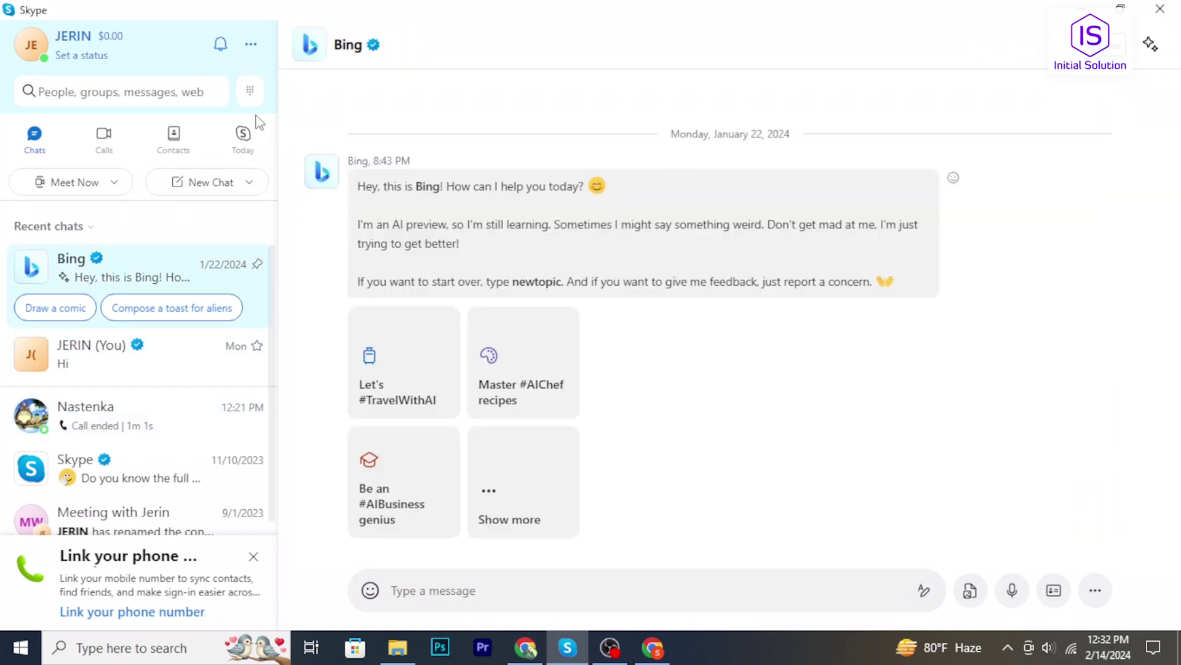
click(242, 139)
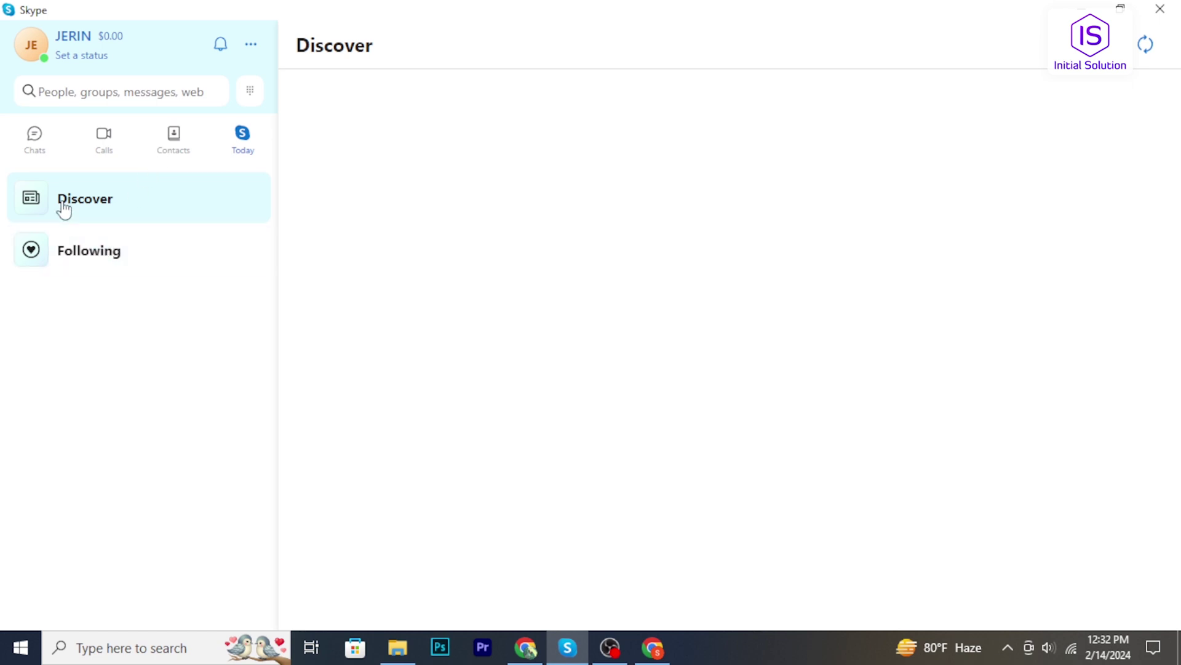
Back in Chats, dismiss the Link your phone banner and show the more-options menu
click(28, 138)
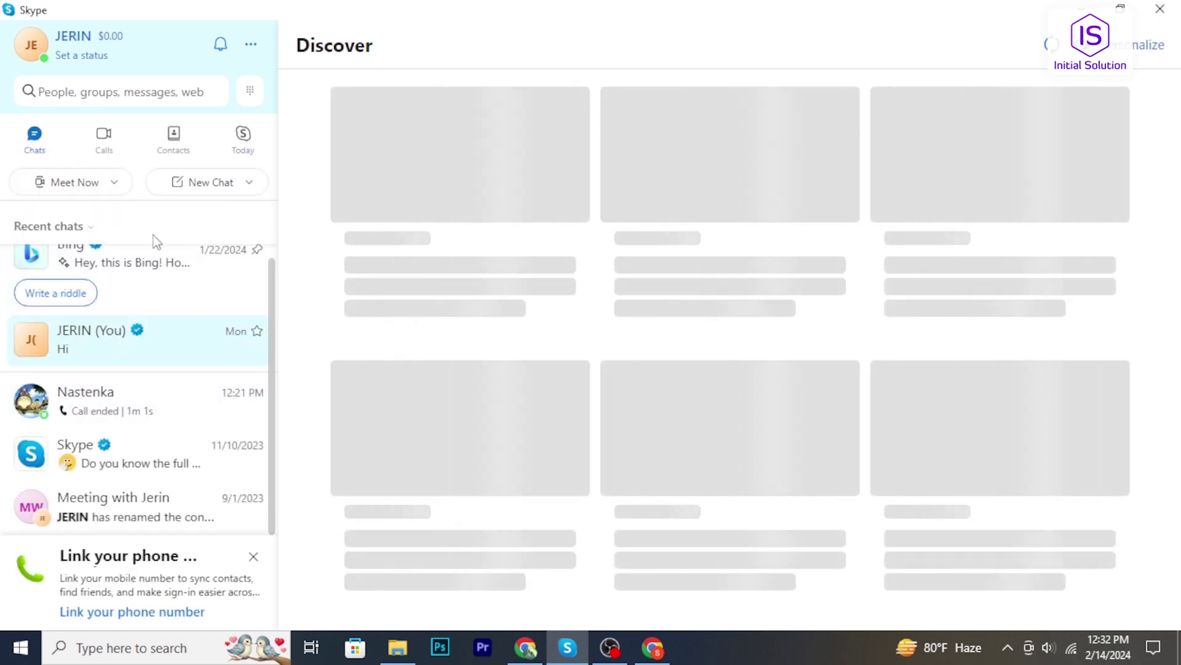
scroll(105, 378, up, 1)
click(253, 555)
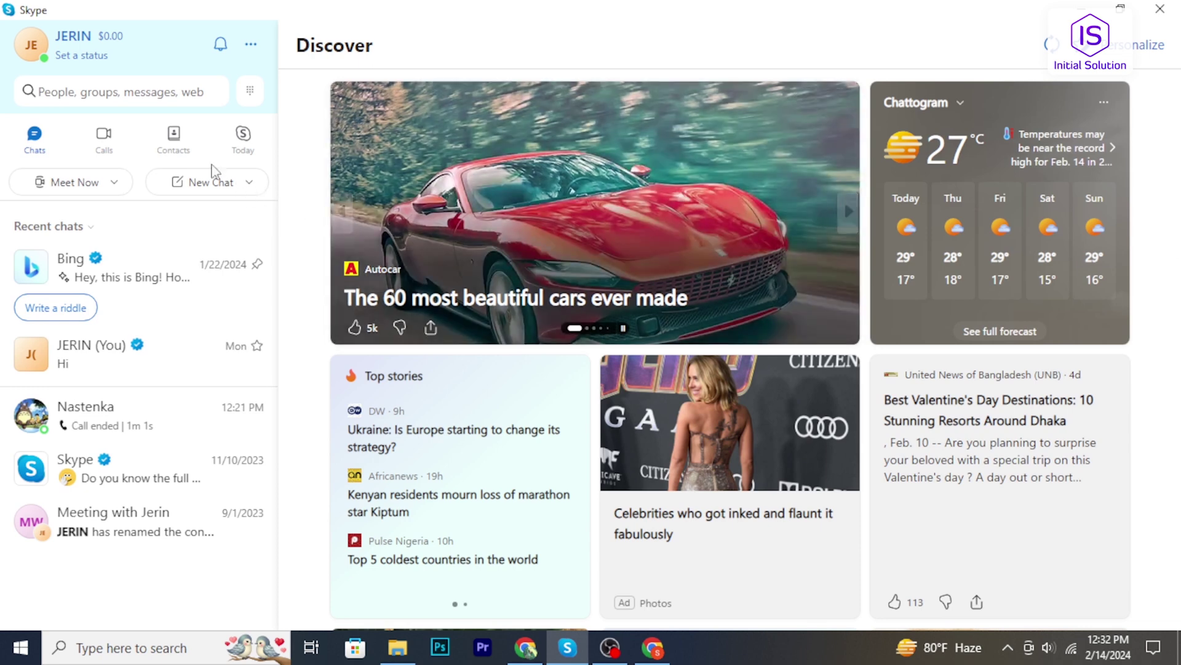
click(250, 48)
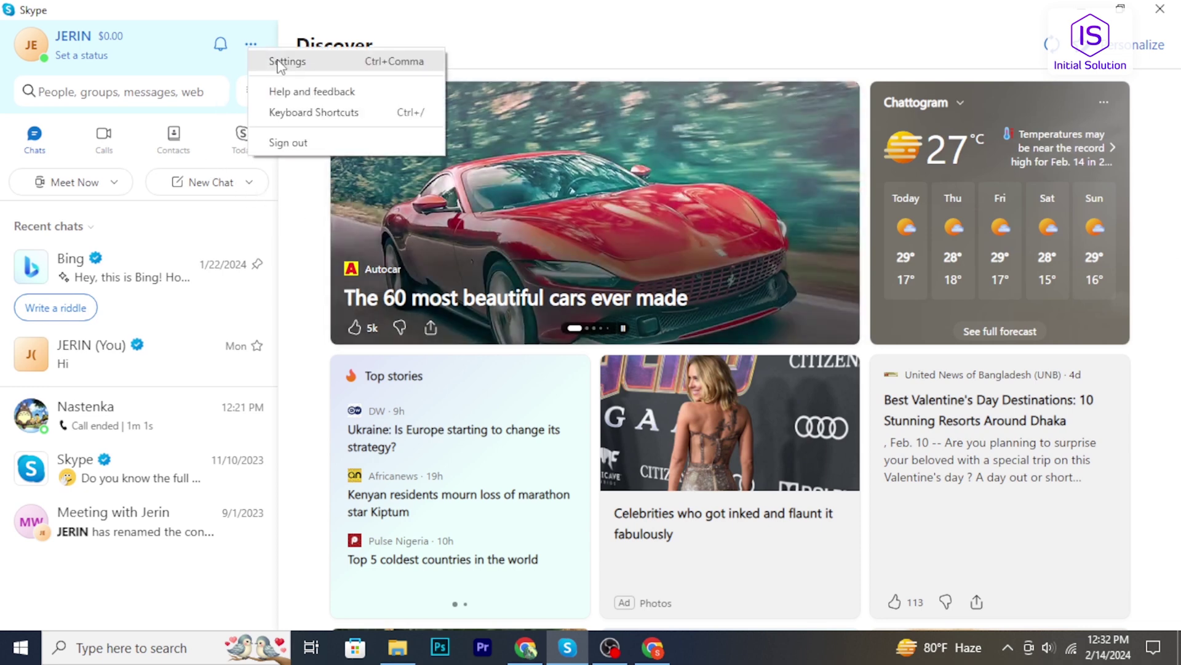
Open Skype Settings from the more-options menu to reach Account & Profile
click(415, 67)
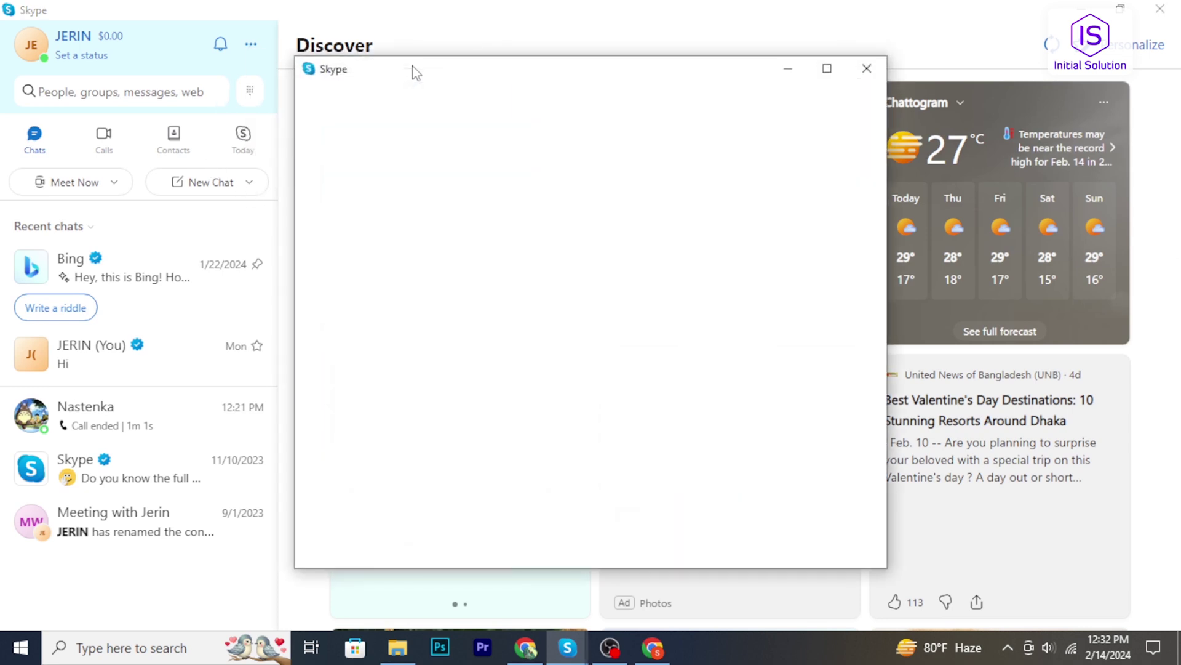
scroll(554, 249, down, 2)
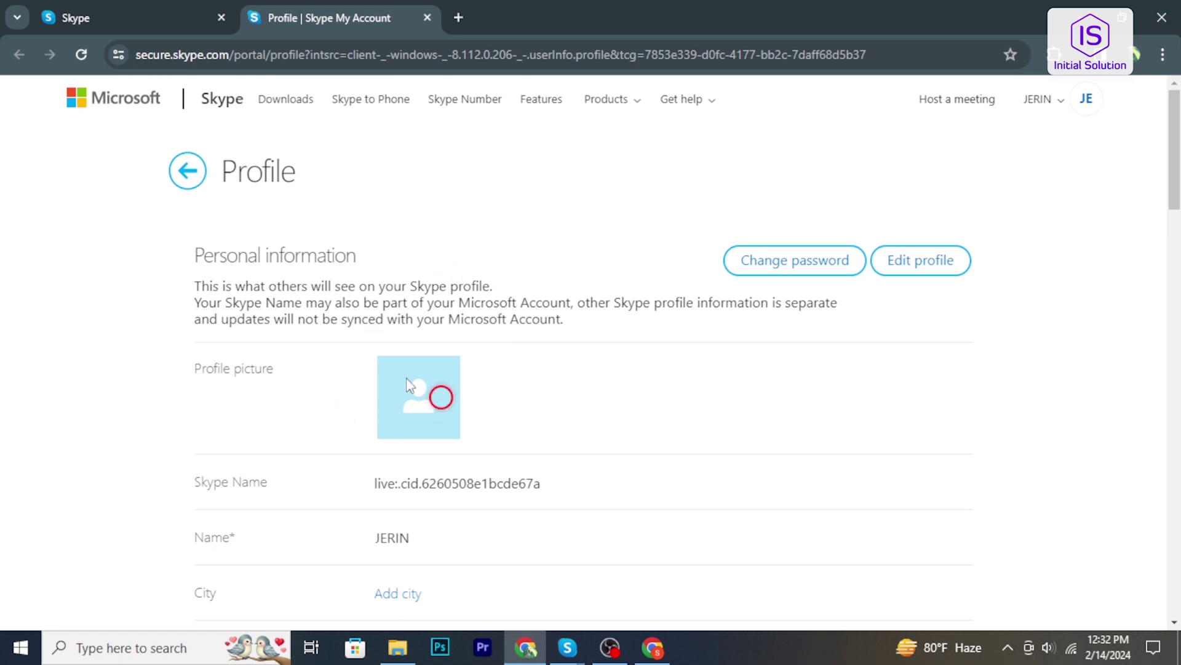
scroll(489, 396, down, 1)
scroll(489, 395, up, 1)
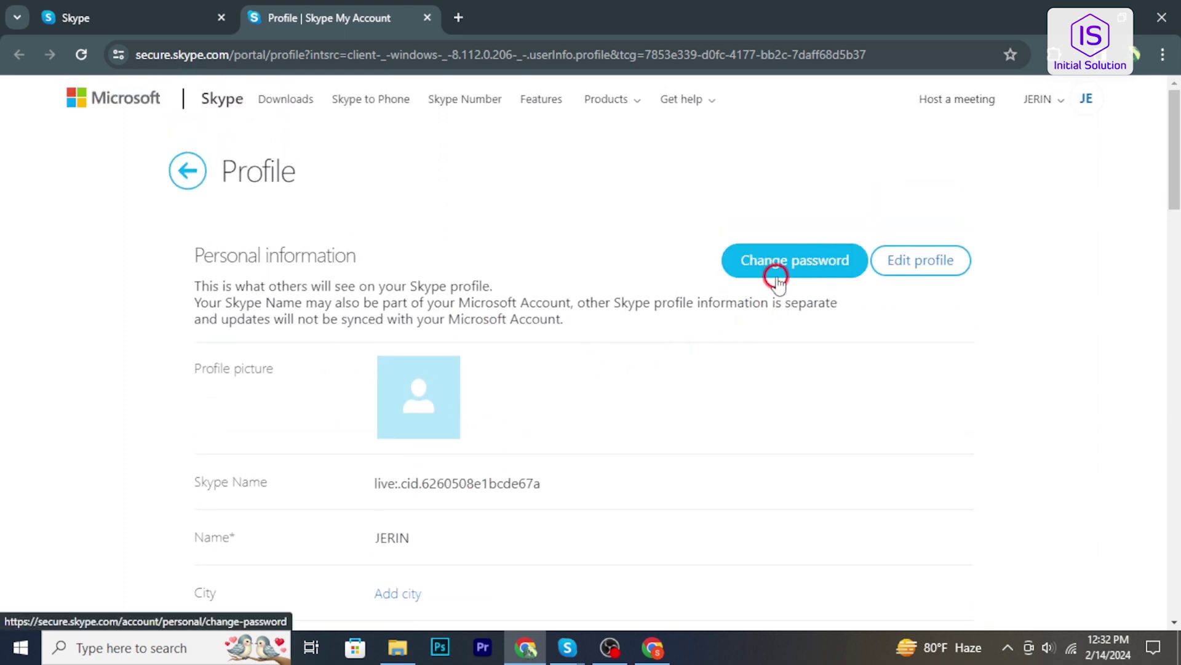
Open the Microsoft account Change password form from the Profile page
click(788, 270)
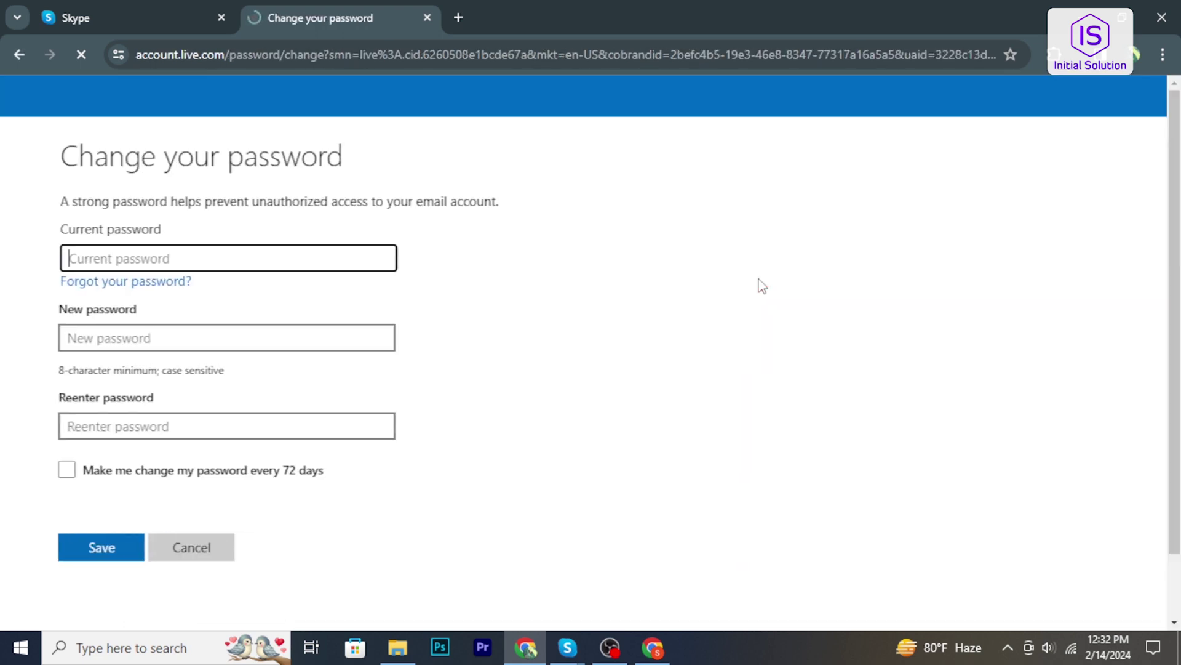
click(174, 341)
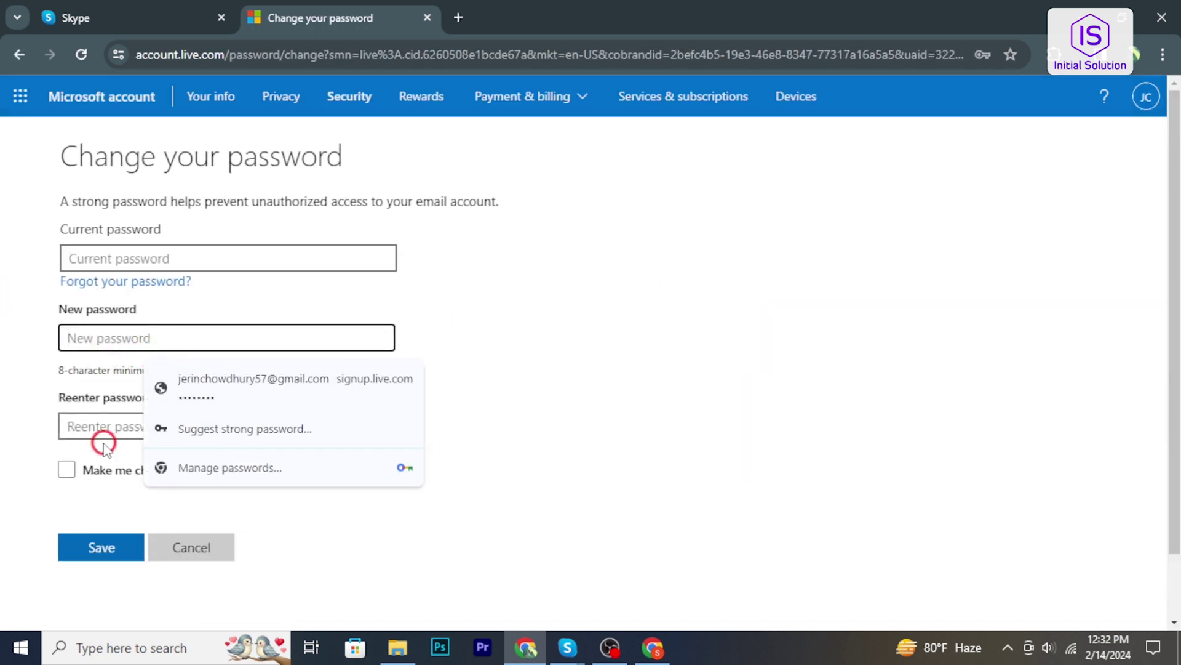
click(96, 423)
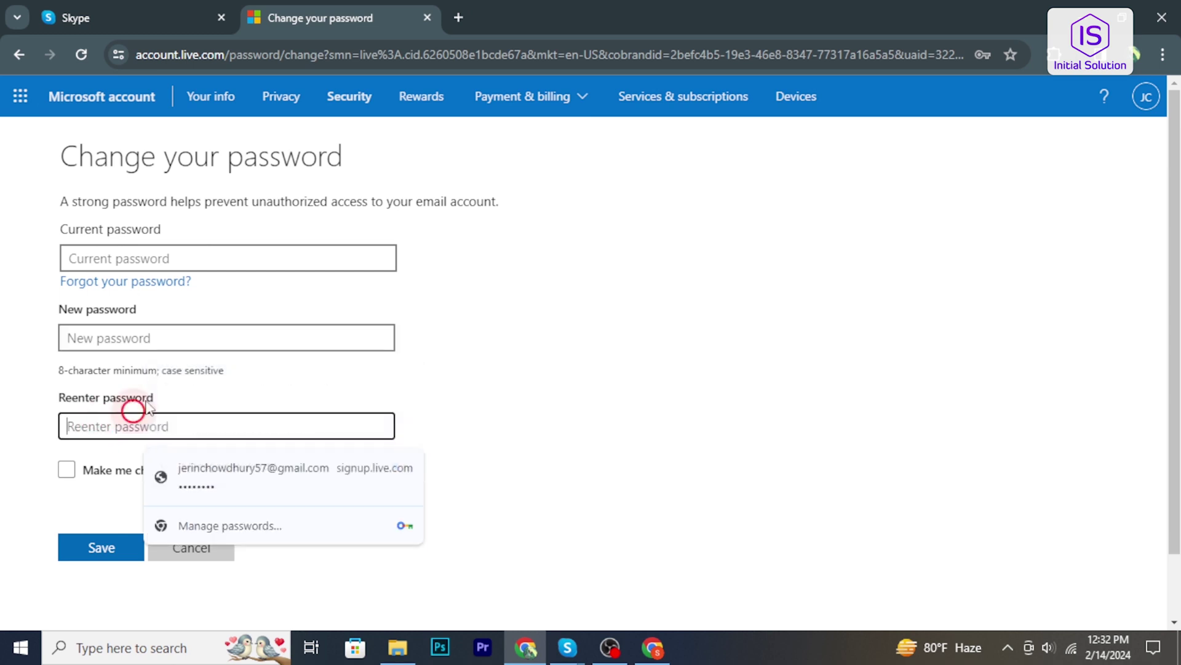
click(210, 258)
click(66, 338)
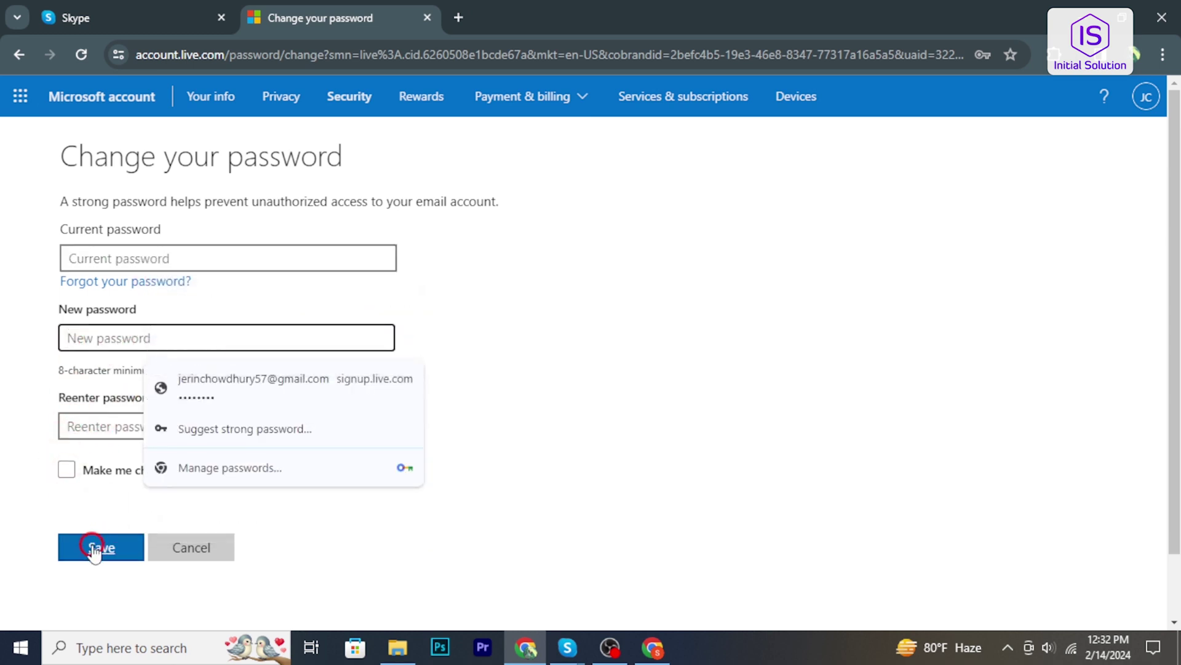
click(425, 531)
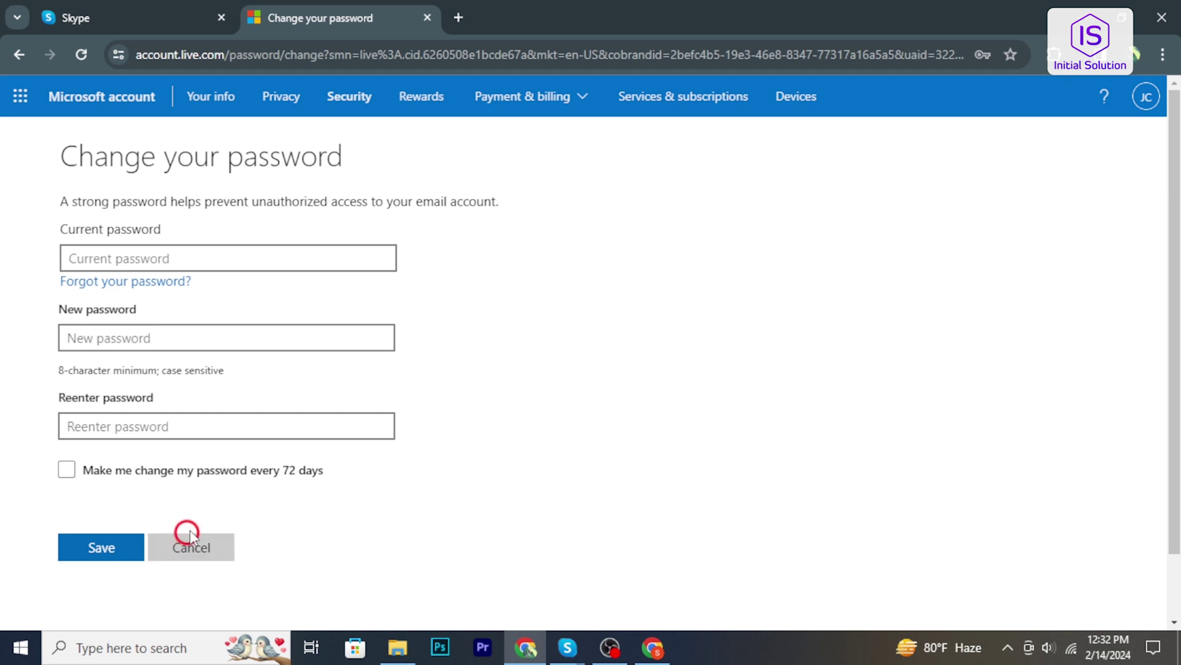